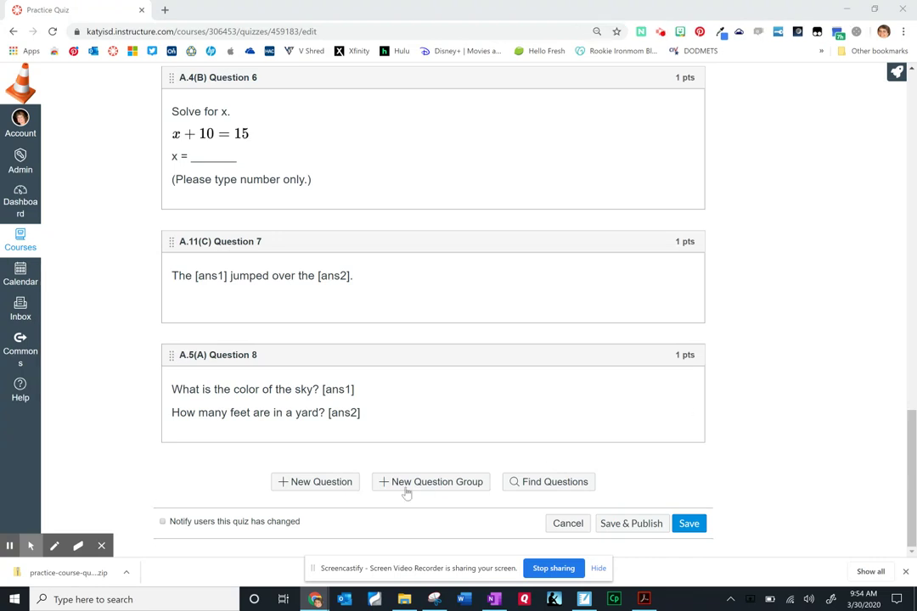
# - Add a new quiz question below Question 8 with the Numerical Answer type
pyautogui.click(317, 483)
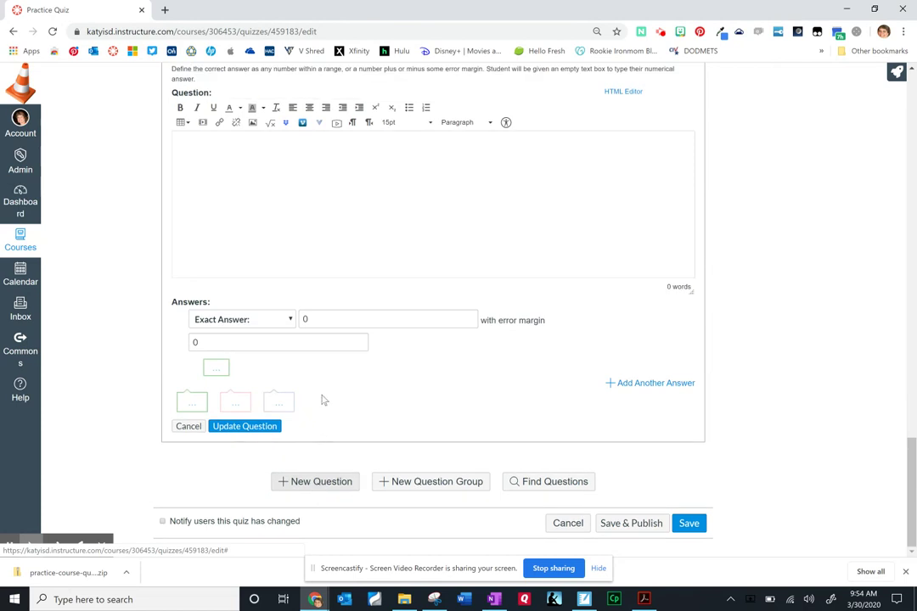
pyautogui.scroll(3, 344, 274)
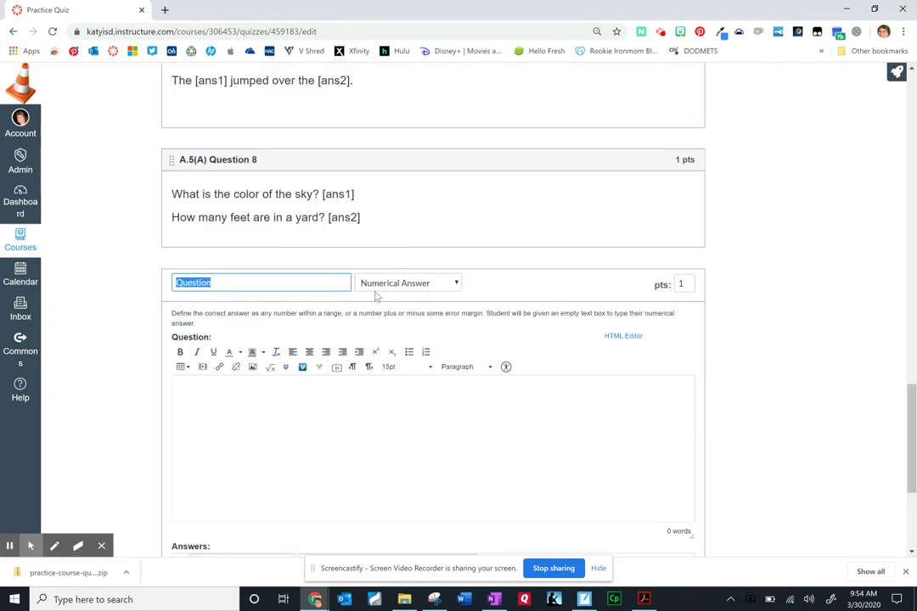
pyautogui.click(454, 284)
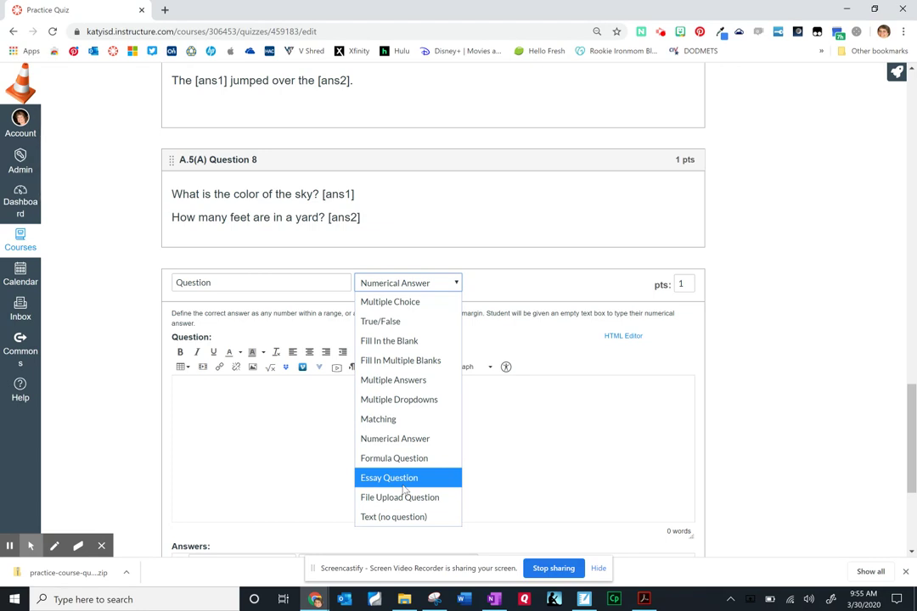
pyautogui.click(404, 439)
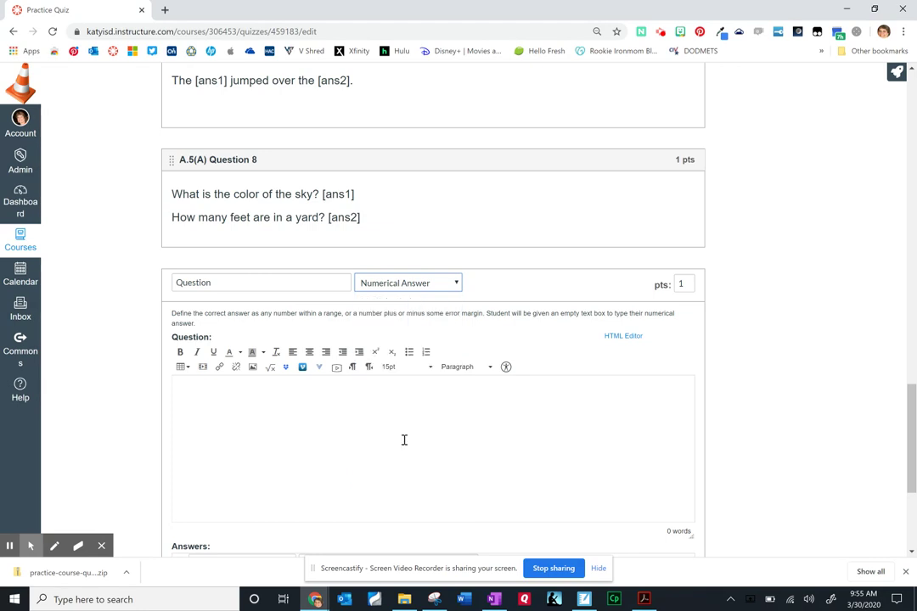
pyautogui.scroll(-2, 372, 303)
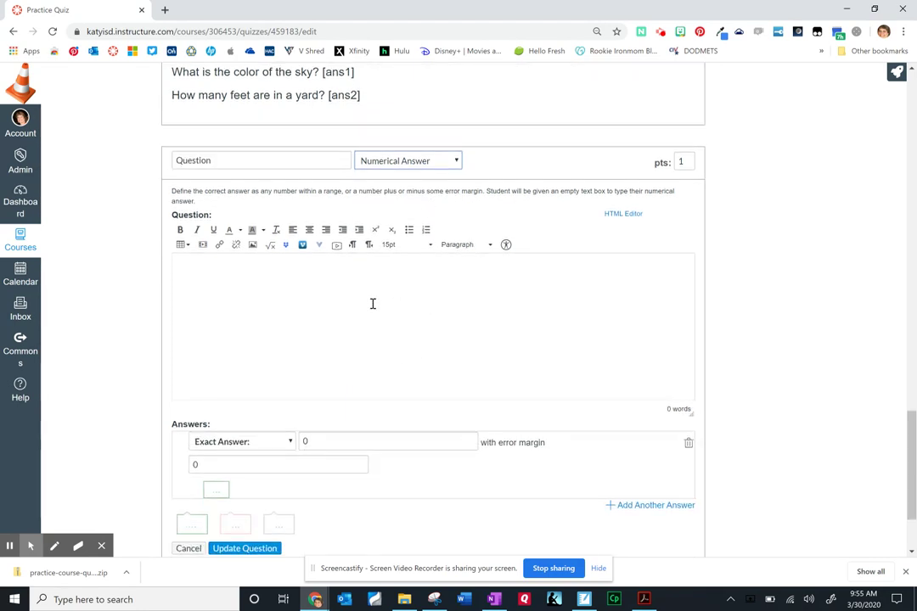
pyautogui.click(311, 280)
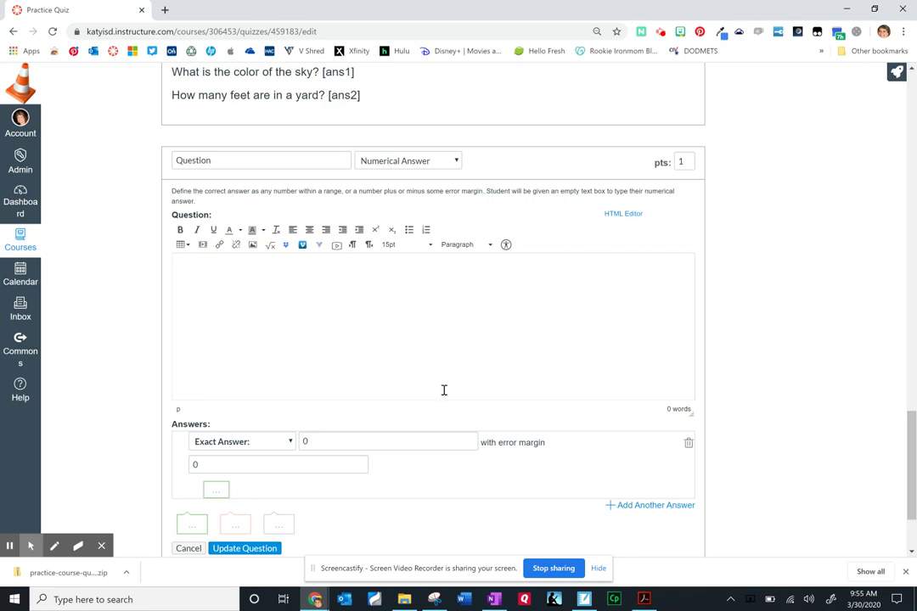
pyautogui.scroll(-1, 370, 380)
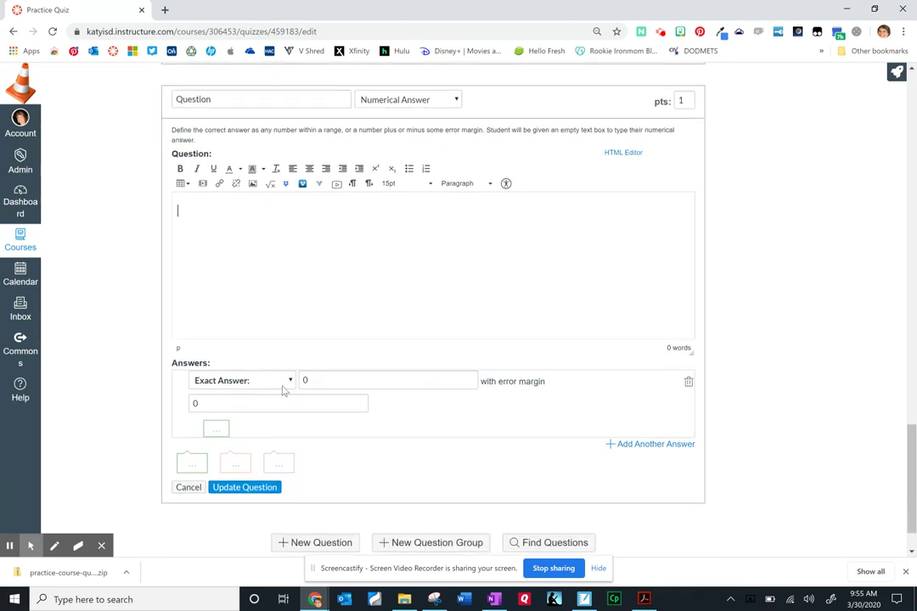
# - Define the numerical answer as exactly 2.12 with an error margin of 0.01
pyautogui.click(320, 379)
pyautogui.doubleClick(321, 378)
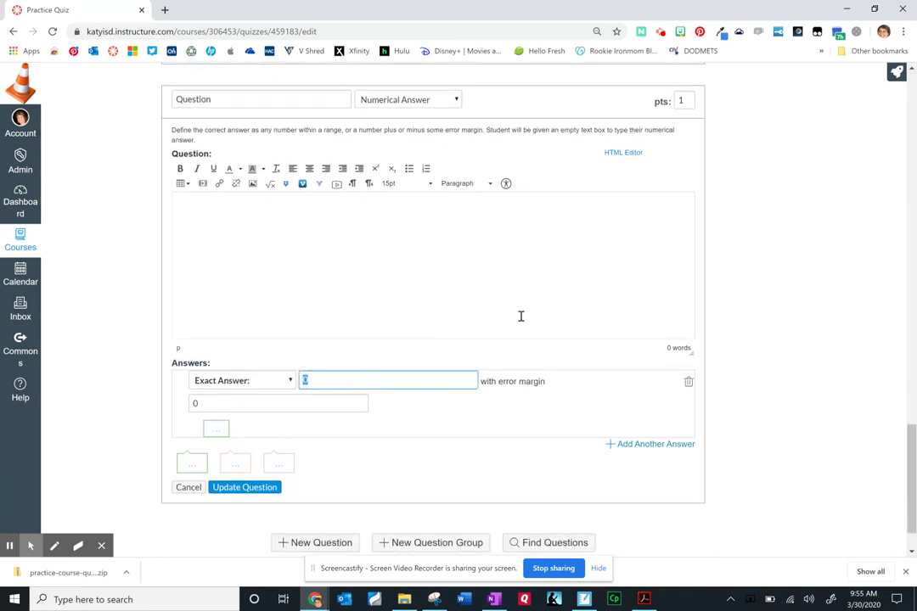
pyautogui.write('2.12')
pyautogui.doubleClick(208, 404)
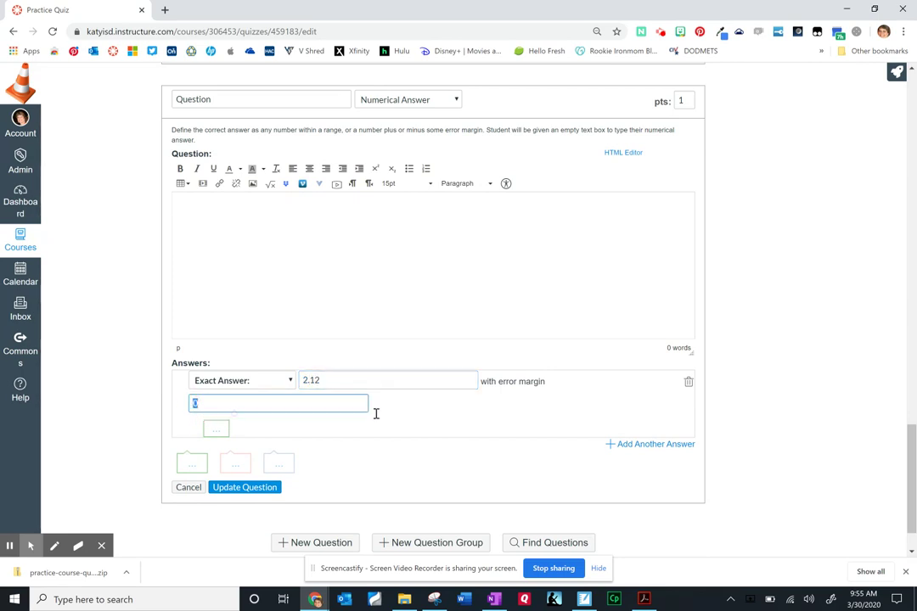
pyautogui.write('0.01')
# - Switch the answer type to Answer in the Range and set the range between 8 and 10
pyautogui.click(291, 381)
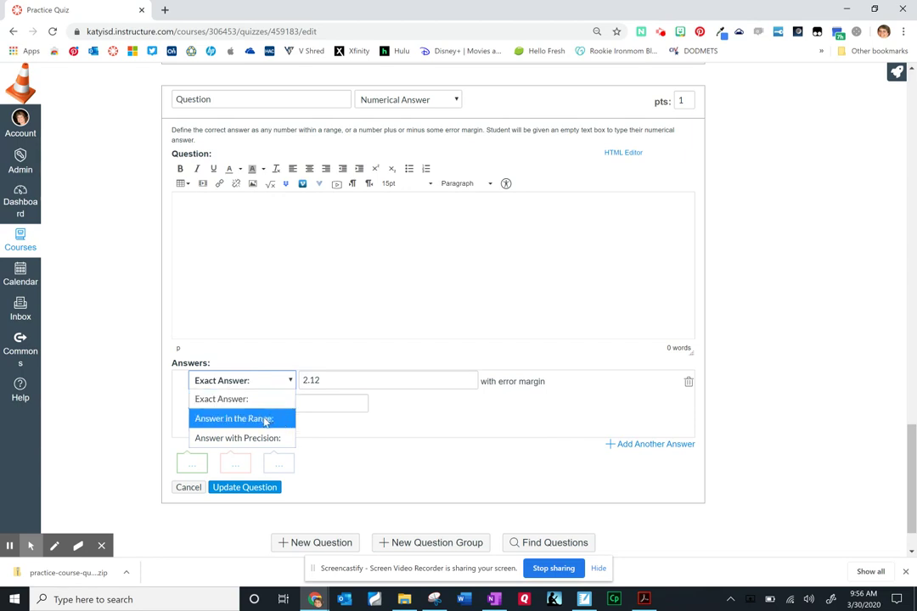
pyautogui.click(267, 419)
pyautogui.doubleClick(337, 382)
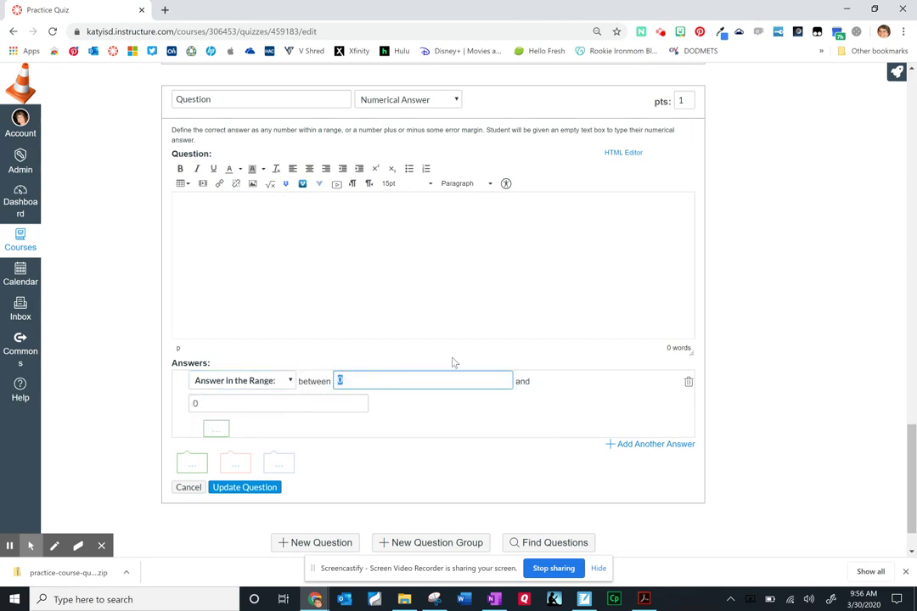
pyautogui.write('8')
pyautogui.doubleClick(194, 403)
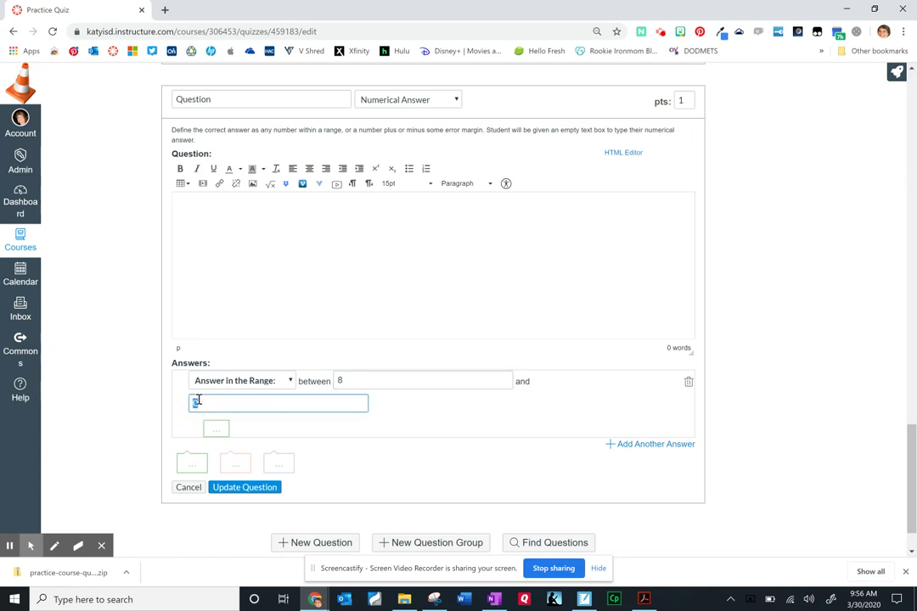
pyautogui.write('10')
pyautogui.click(404, 415)
# - Change the answer type to Answer with Precision and update the question
pyautogui.click(290, 382)
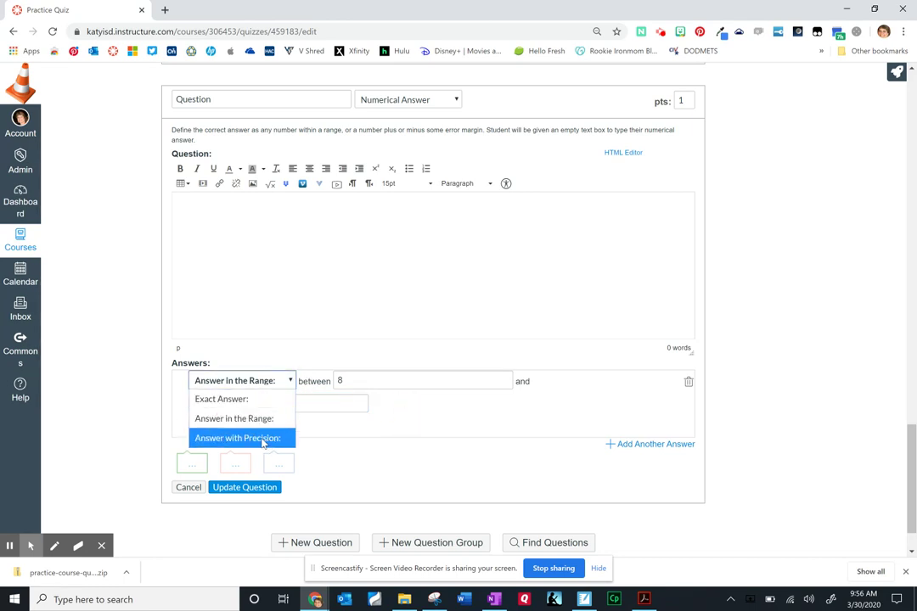
pyautogui.click(263, 439)
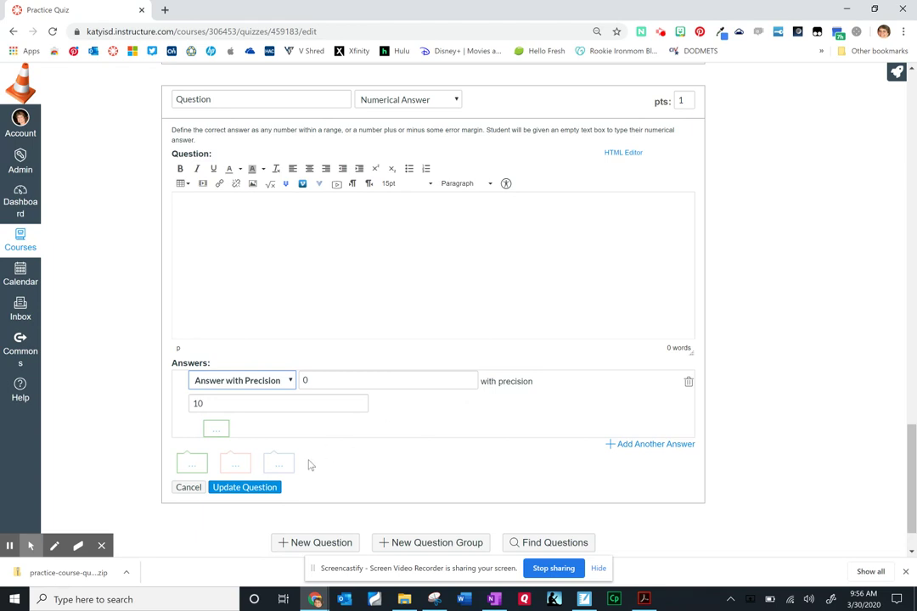
pyautogui.click(247, 489)
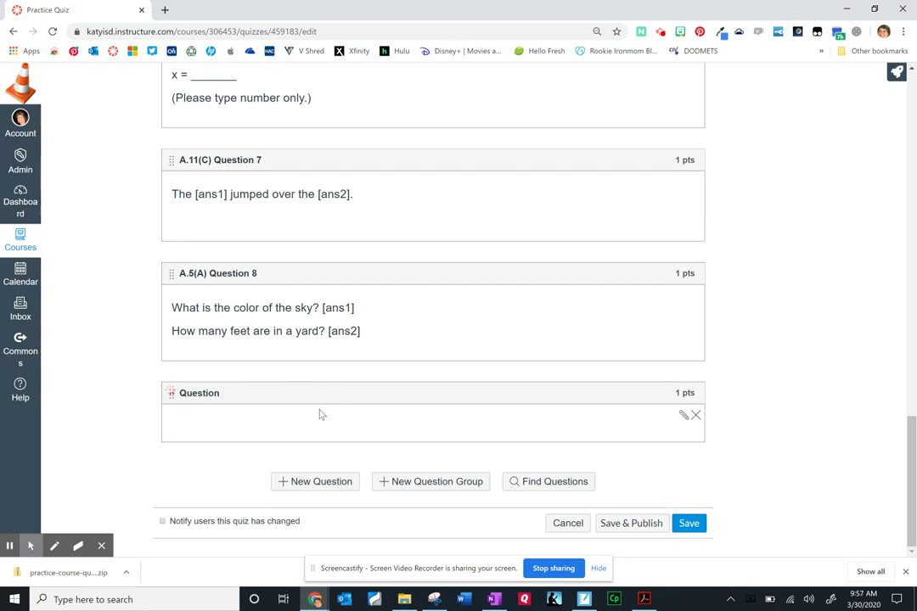
# - Add another new question to the quiz and make it a Formula Question
pyautogui.click(307, 481)
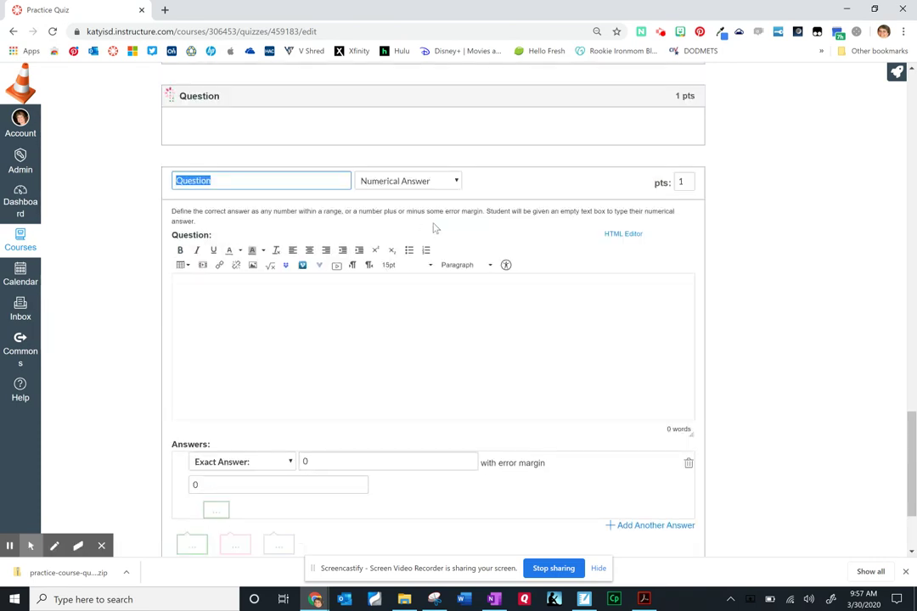
pyautogui.click(454, 181)
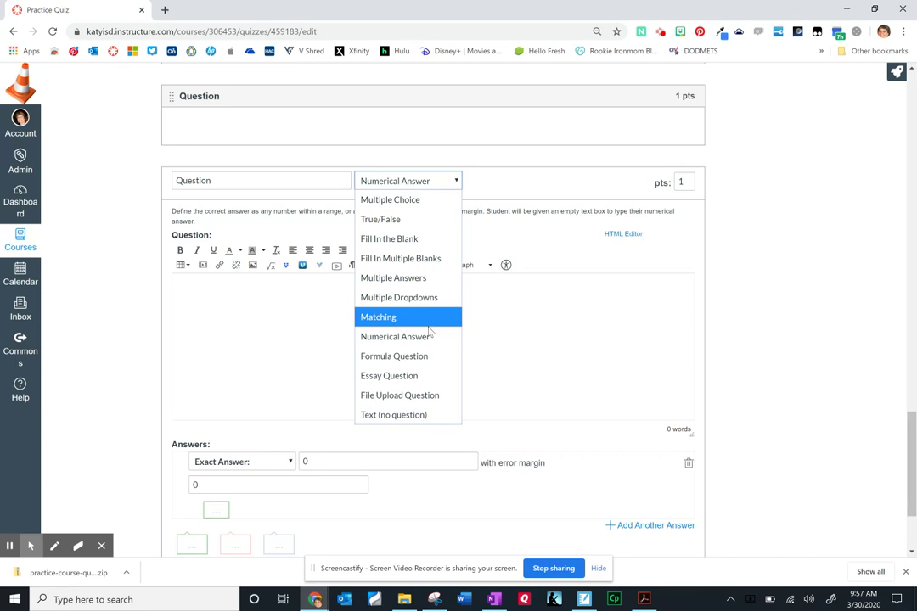
pyautogui.click(420, 356)
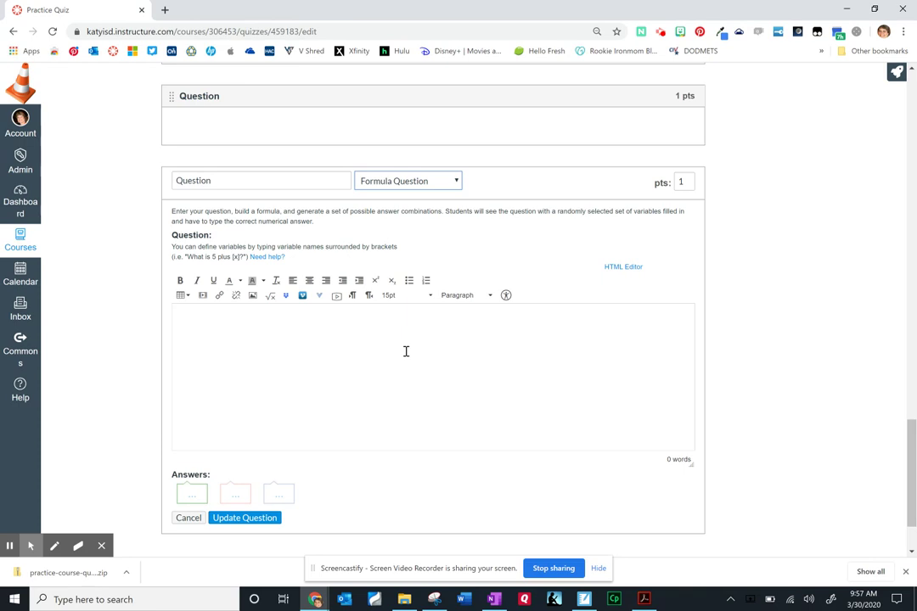
# - Enter the question text 2x+5=[A1], using A1 in brackets as the variable
pyautogui.click(266, 330)
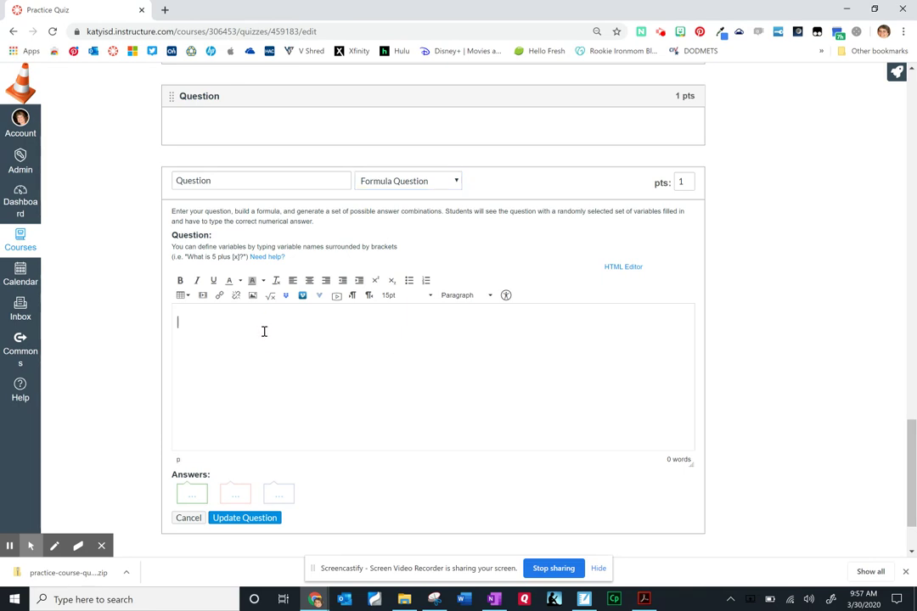
pyautogui.write('2x+5=10')
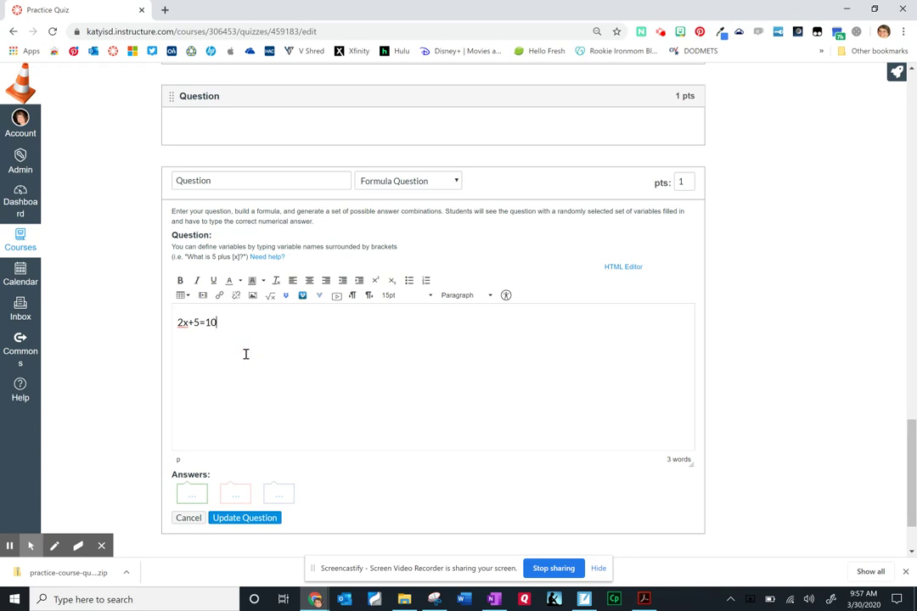
pyautogui.doubleClick(215, 321)
pyautogui.write('[A1')
pyautogui.press('Return')
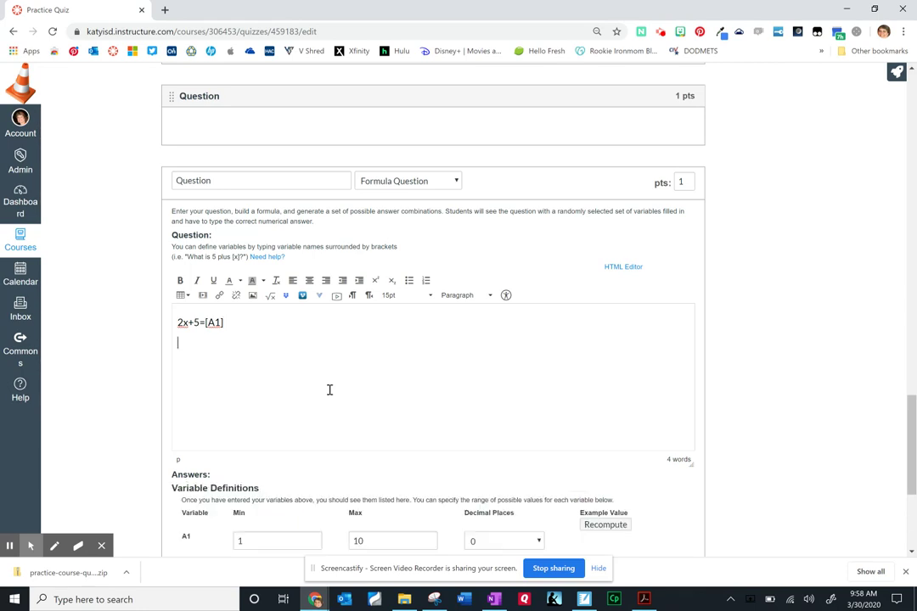
# - Recompute the example value for variable A1 in the variable definitions
pyautogui.scroll(-2, 345, 399)
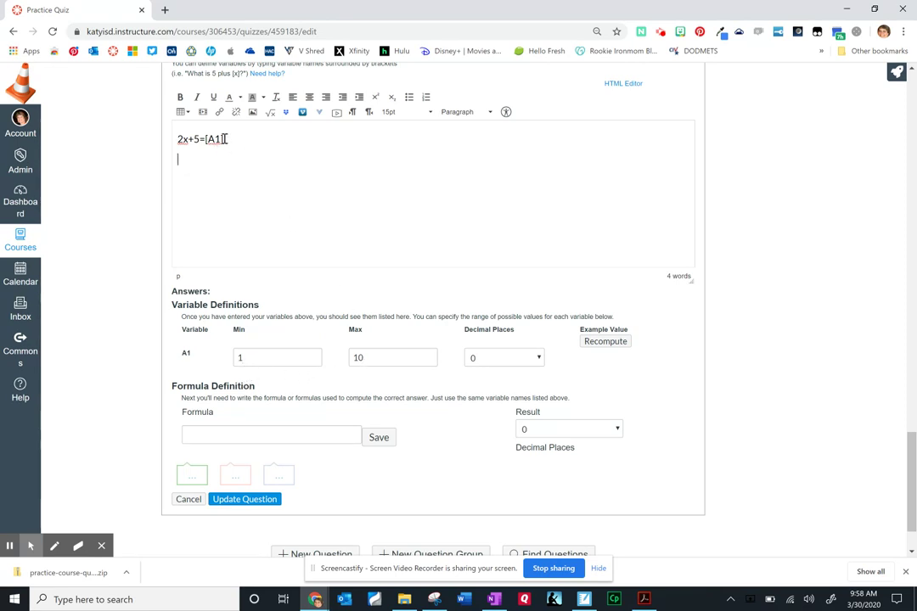
pyautogui.press('Return')
pyautogui.click(605, 343)
# - Define the answer formula as (A1-5)/2 and save it
pyautogui.click(252, 434)
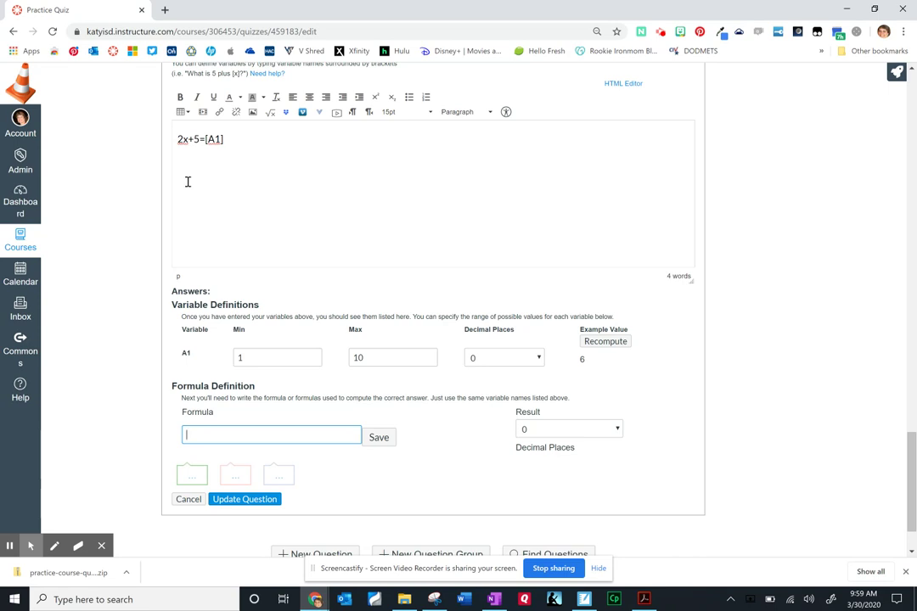
pyautogui.write('A')
pyautogui.write('-5')
pyautogui.write('(')
pyautogui.press('End')
pyautogui.write('/2')
pyautogui.click(378, 438)
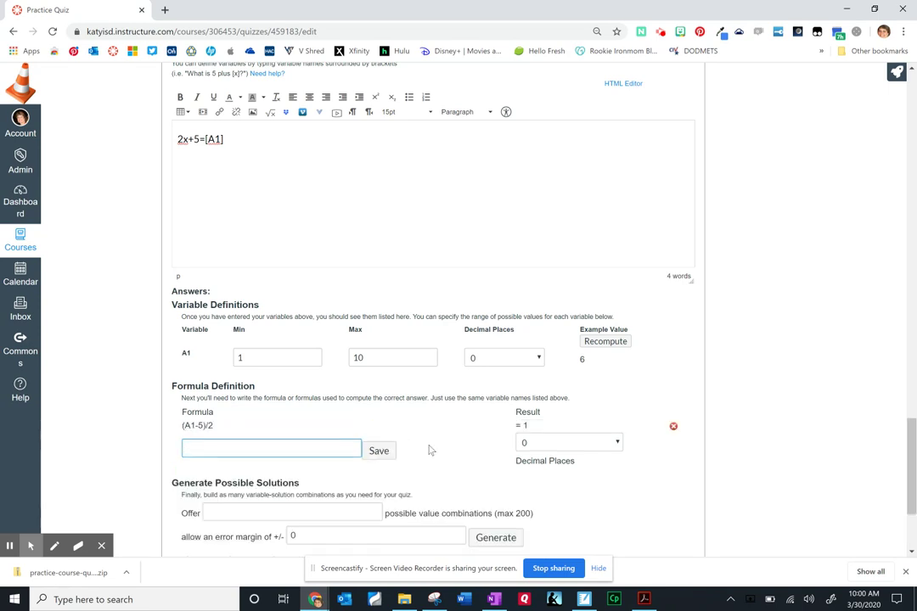
# - Set the formula result to 1 decimal place
pyautogui.moveTo(517, 429)
pyautogui.click(618, 447)
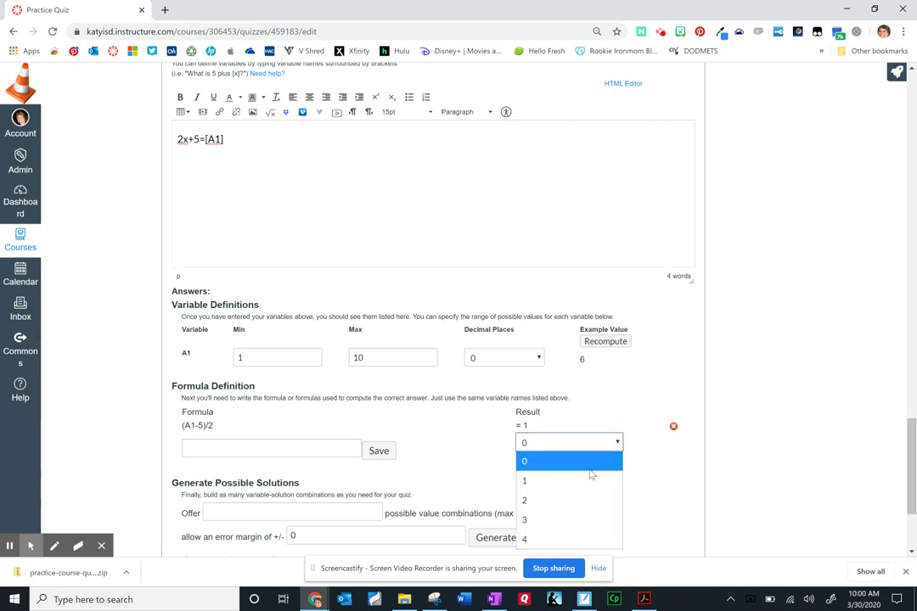
pyautogui.click(596, 482)
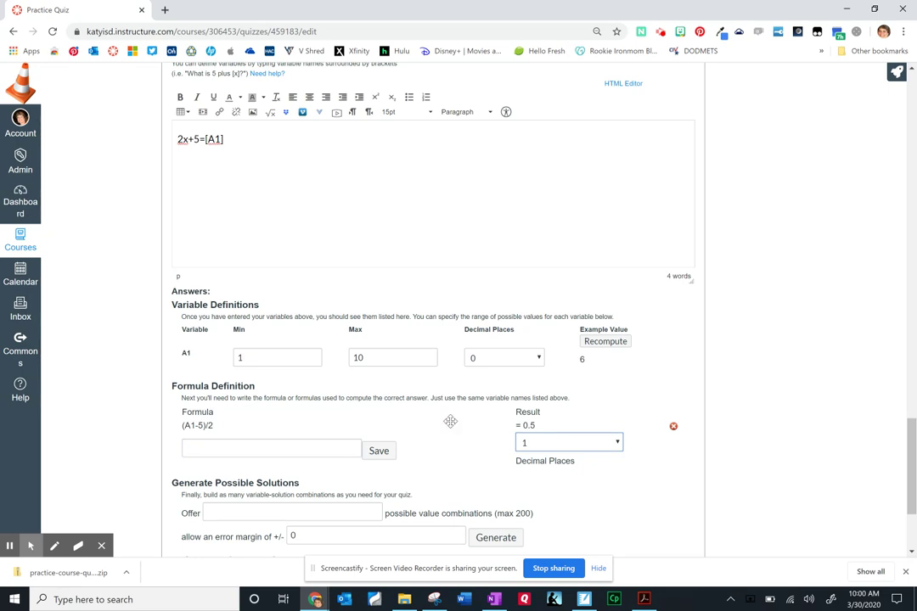
# - Generate 20 possible value combinations for the formula question
pyautogui.scroll(-3, 463, 422)
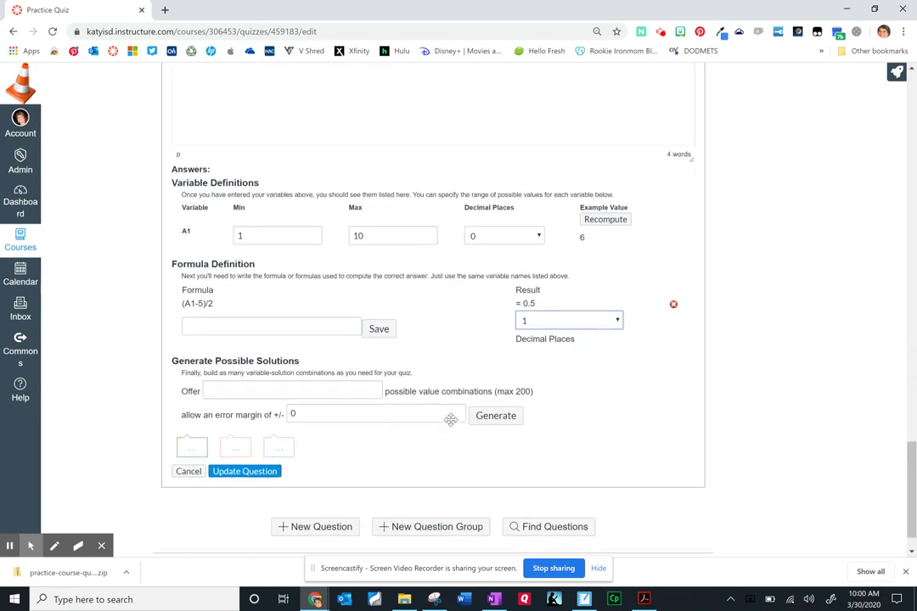
pyautogui.click(245, 390)
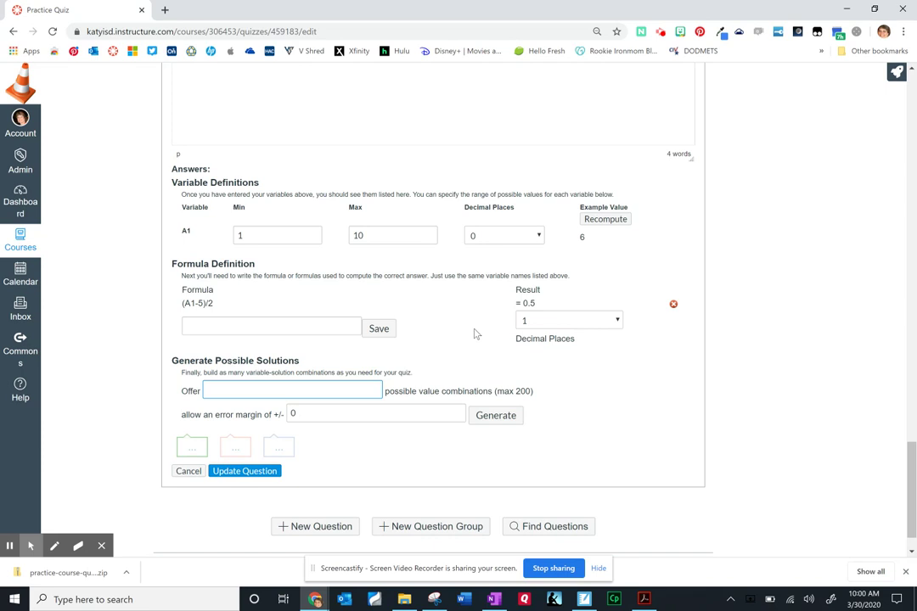
pyautogui.write('20')
pyautogui.click(499, 420)
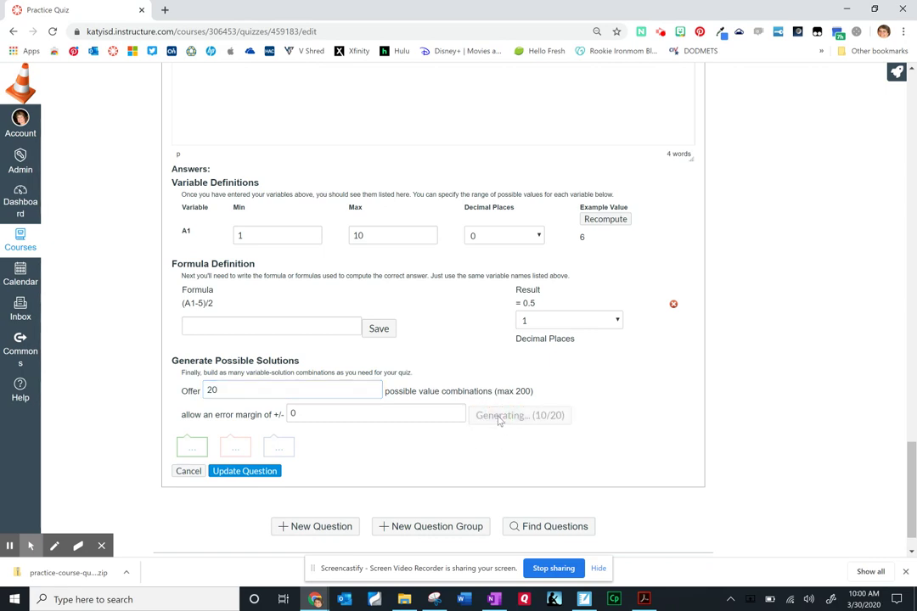
# - Review the generated A1 values and final answers against the question text, variable definitions and formula
pyautogui.scroll(-2, 673, 374)
pyautogui.click(690, 354)
pyautogui.moveTo(690, 356); pyautogui.dragTo(691, 375)
pyautogui.click(690, 352)
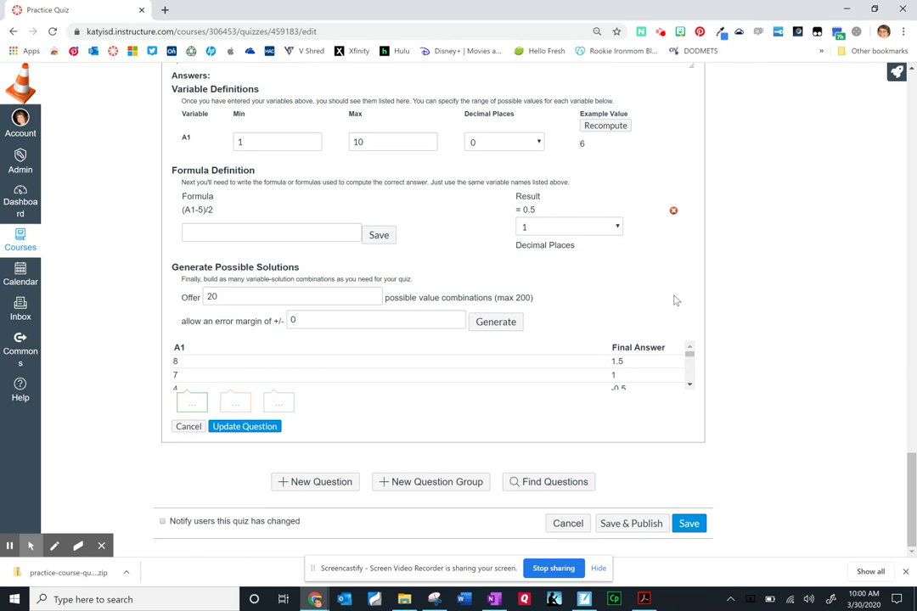
pyautogui.scroll(4, 676, 301)
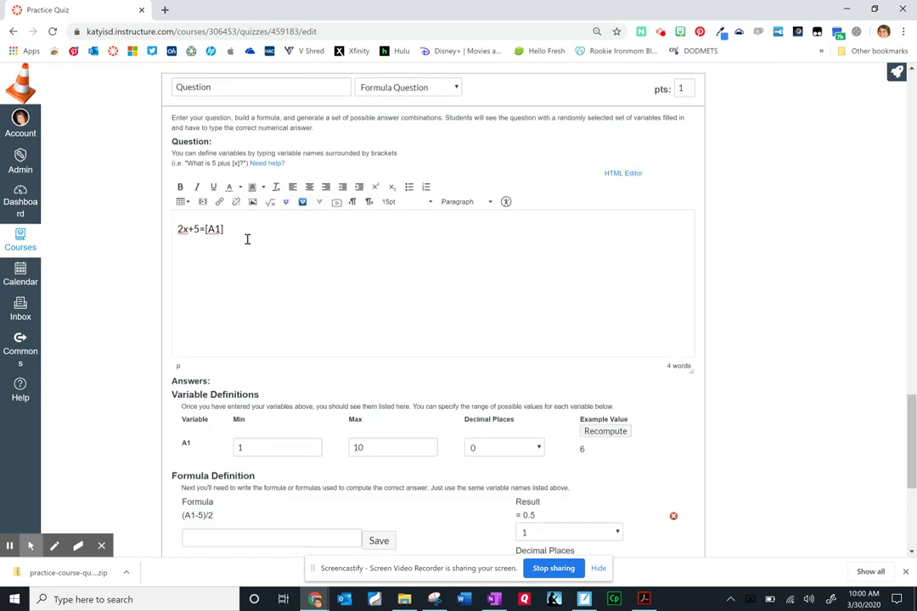
pyautogui.scroll(-1, 352, 242)
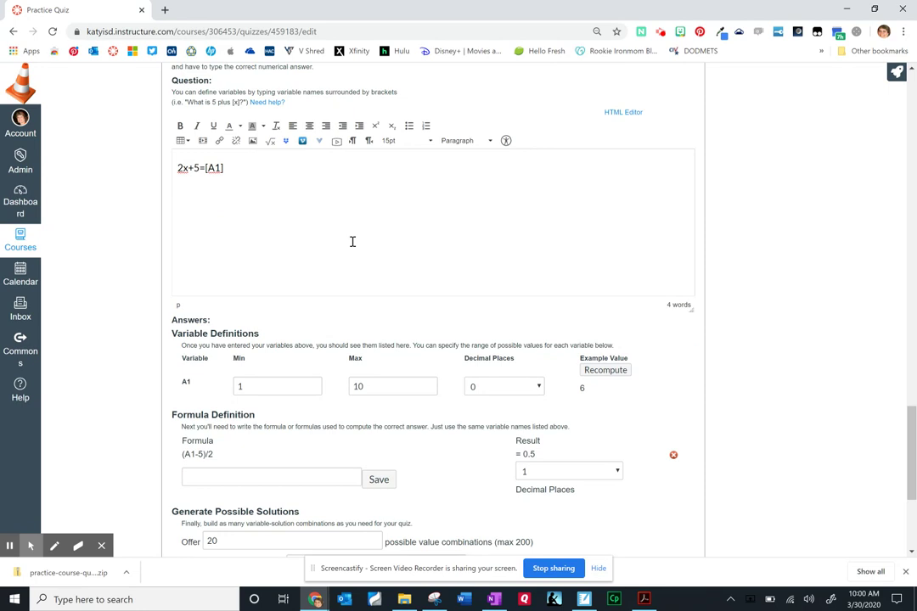
pyautogui.scroll(-3, 352, 242)
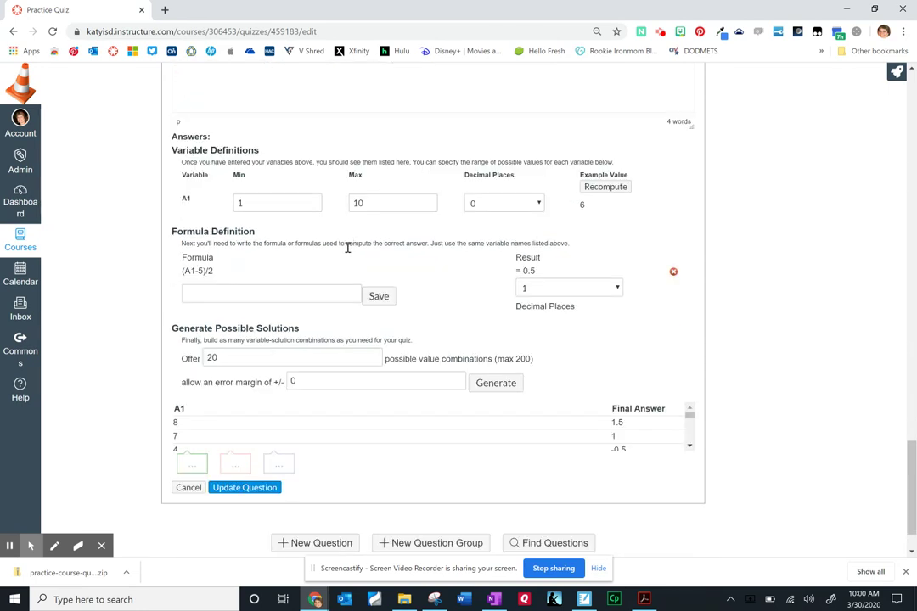
pyautogui.scroll(1, 350, 246)
pyautogui.click(211, 357)
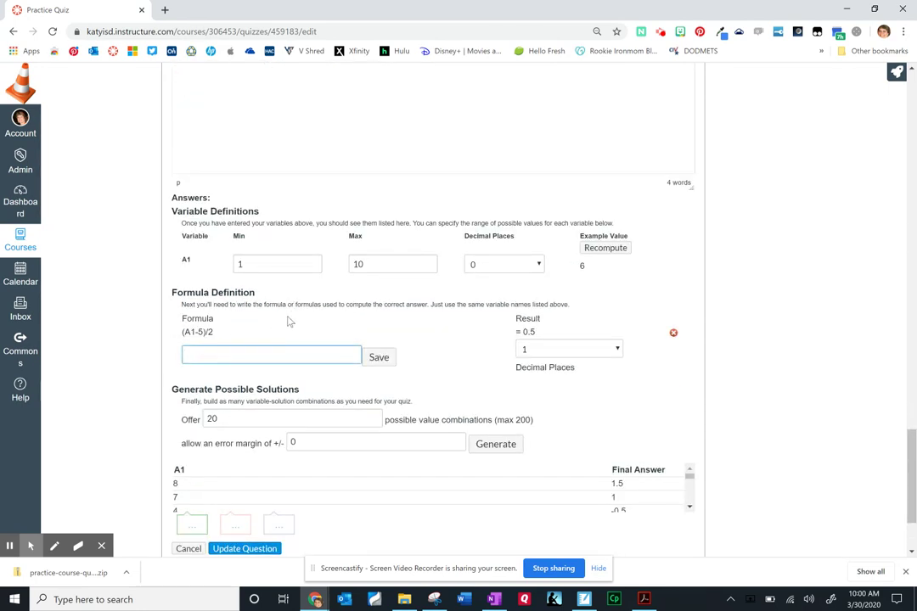